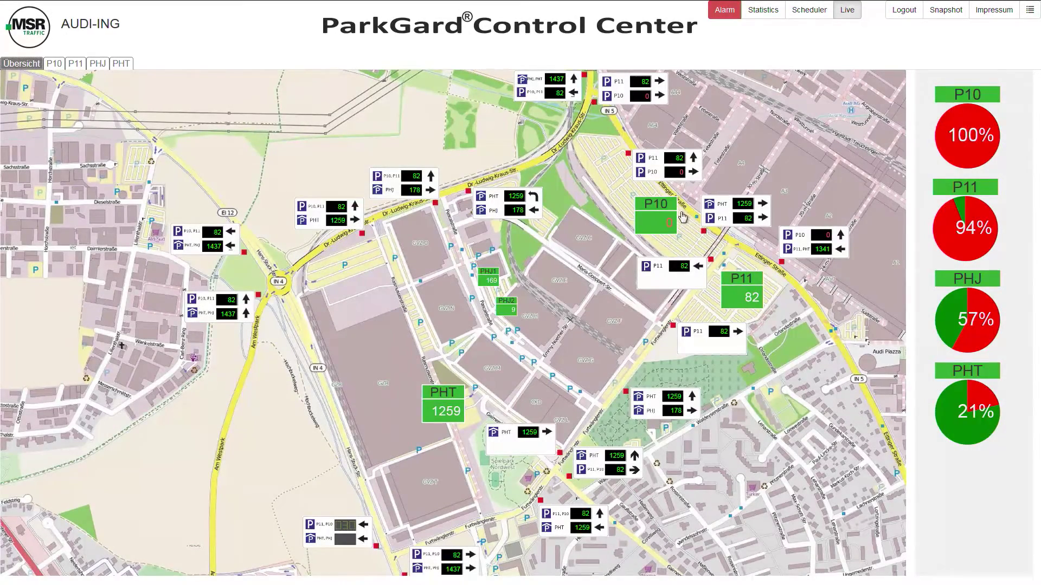
Examine the guidance signs and free-space counters around P10 and P11 on the overview map.
scroll(695, 190, up, 1)
scroll(775, 225, up, 1)
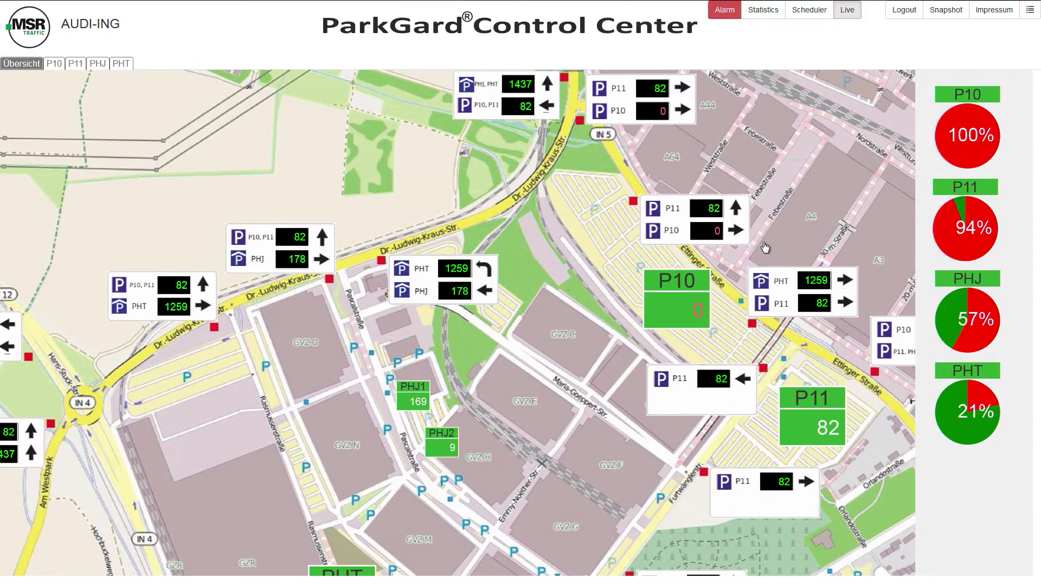
scroll(765, 255, up, 1)
scroll(682, 291, up, 1)
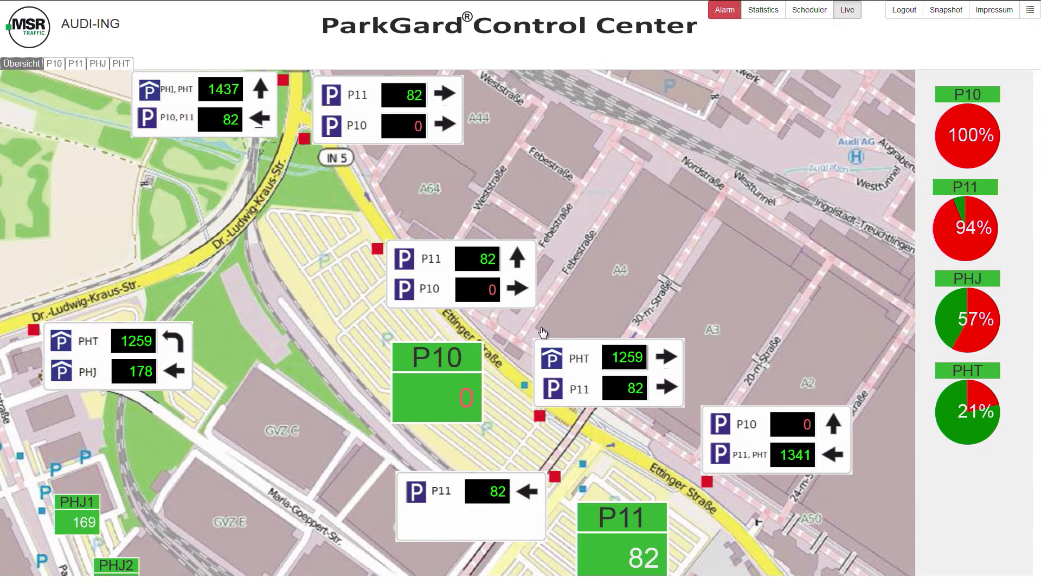
scroll(544, 333, up, 1)
scroll(519, 327, up, 1)
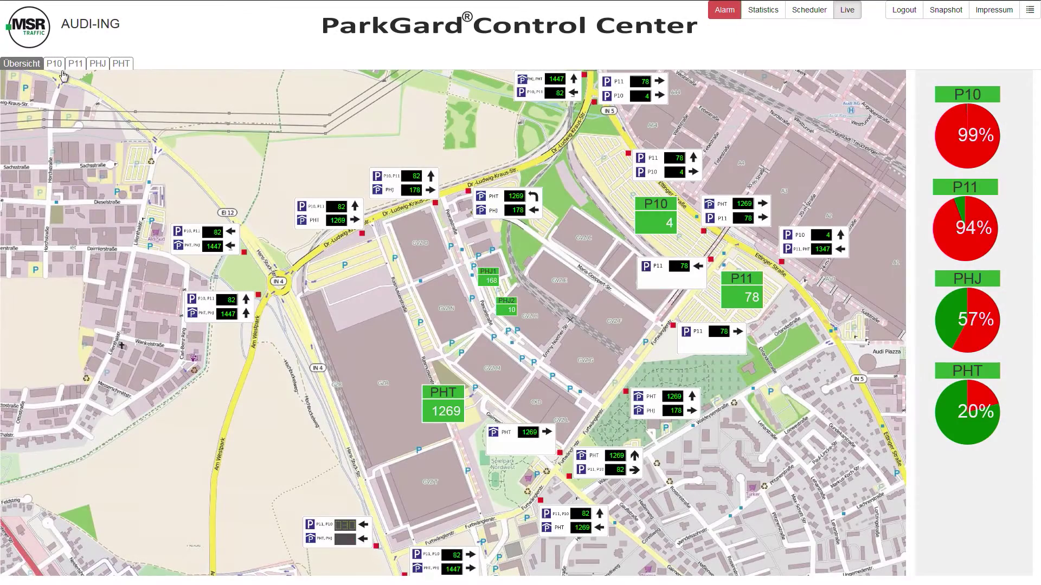
View the P10, P11, PHJ and PHT area plans one after another and return to the Übersicht map.
click(53, 65)
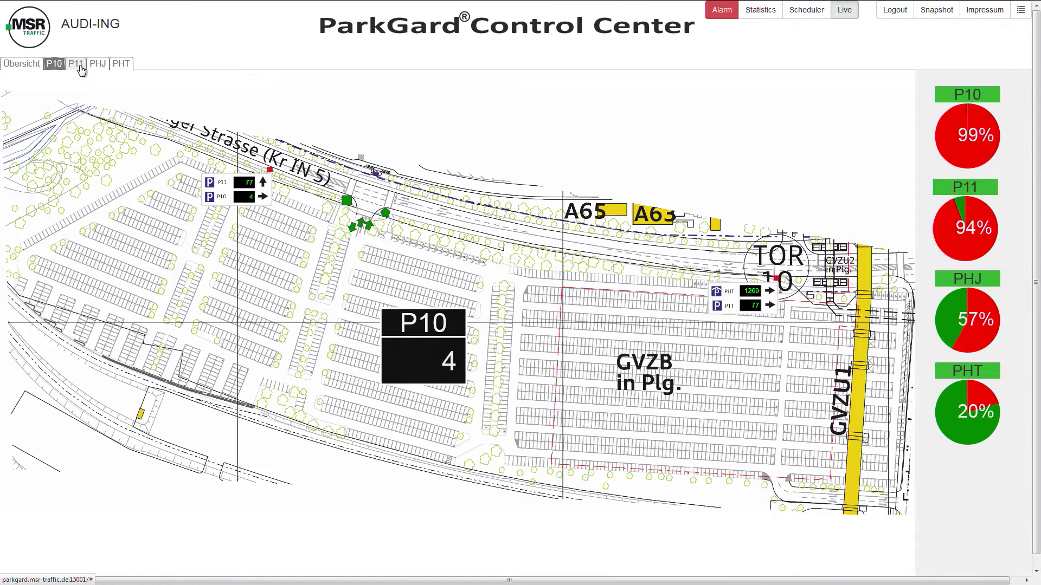
click(76, 65)
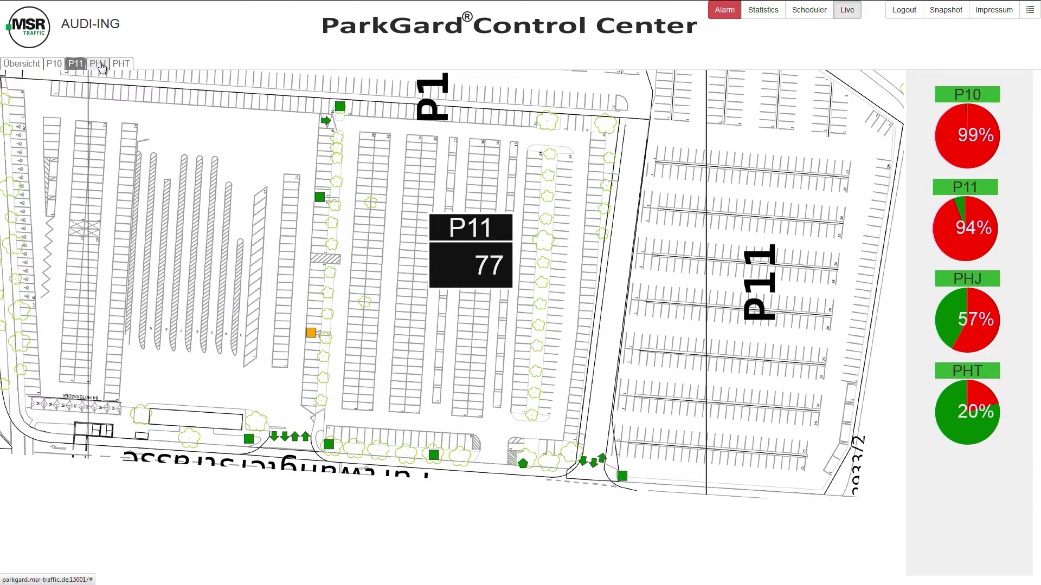
click(100, 65)
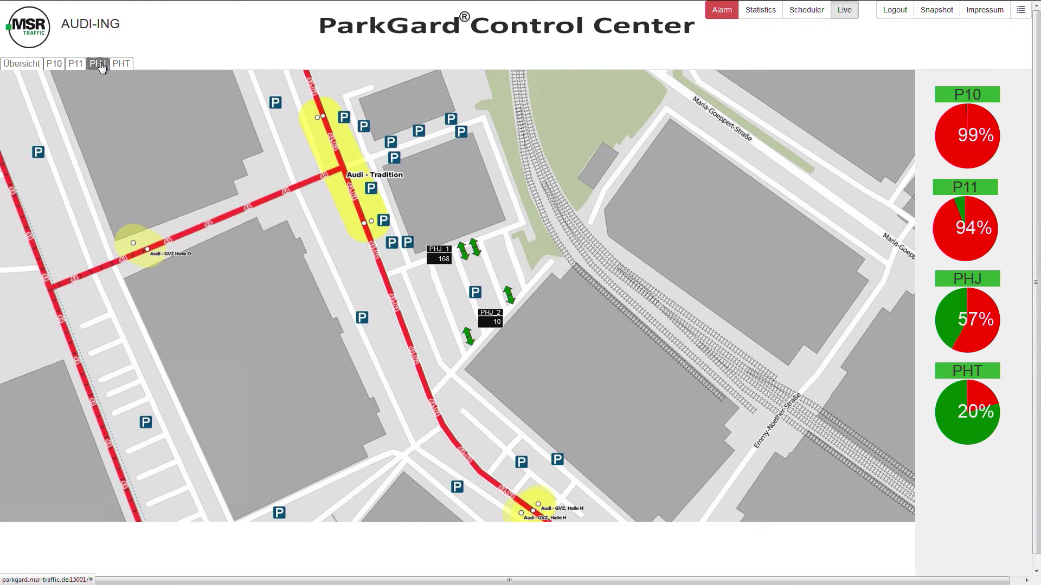
click(120, 64)
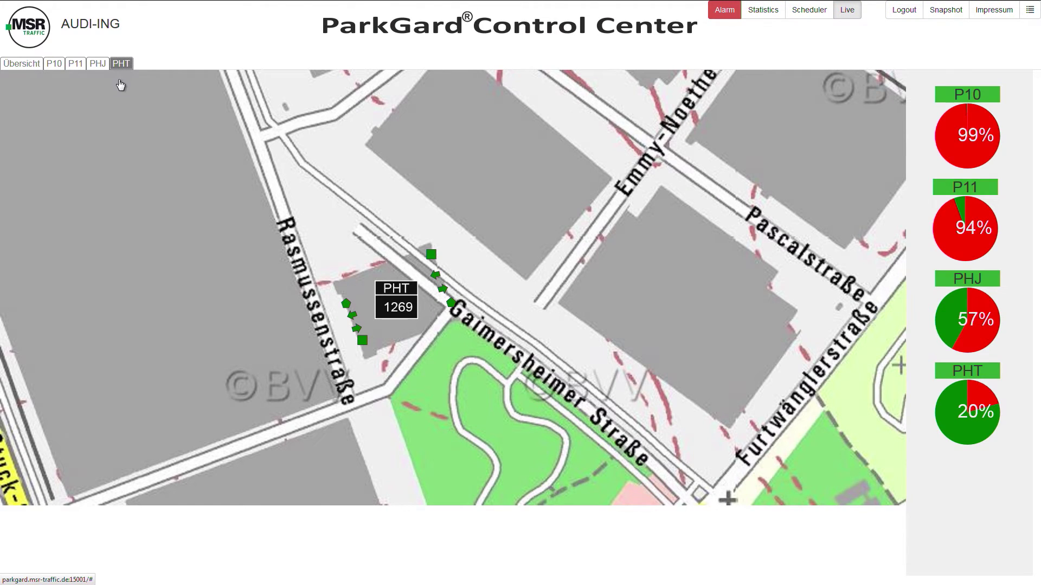
click(22, 64)
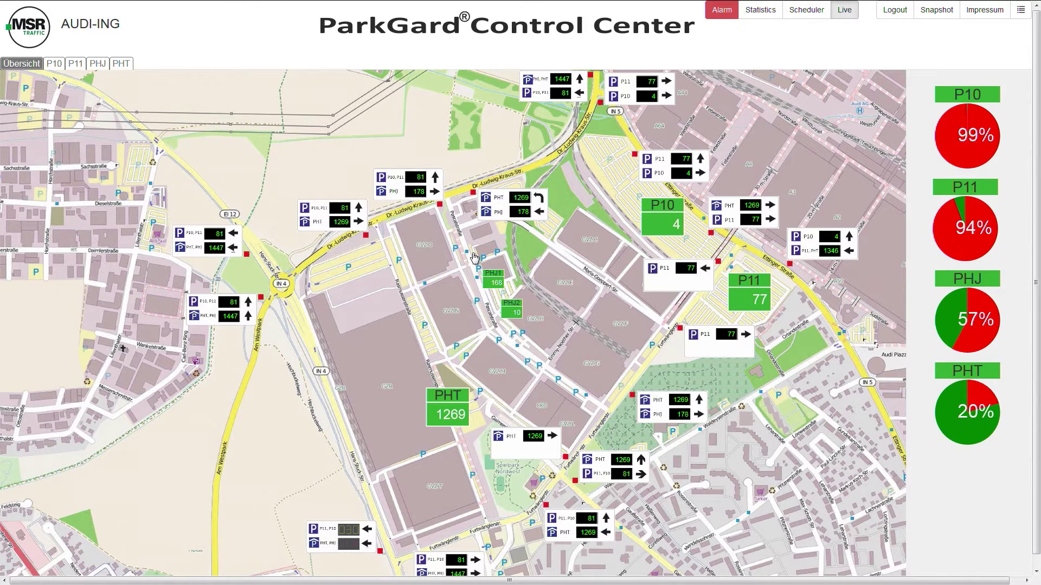
Check the WW-3 display's details on the MSR-Pocking plan and open its brightness setting.
mouse_move(745, 307)
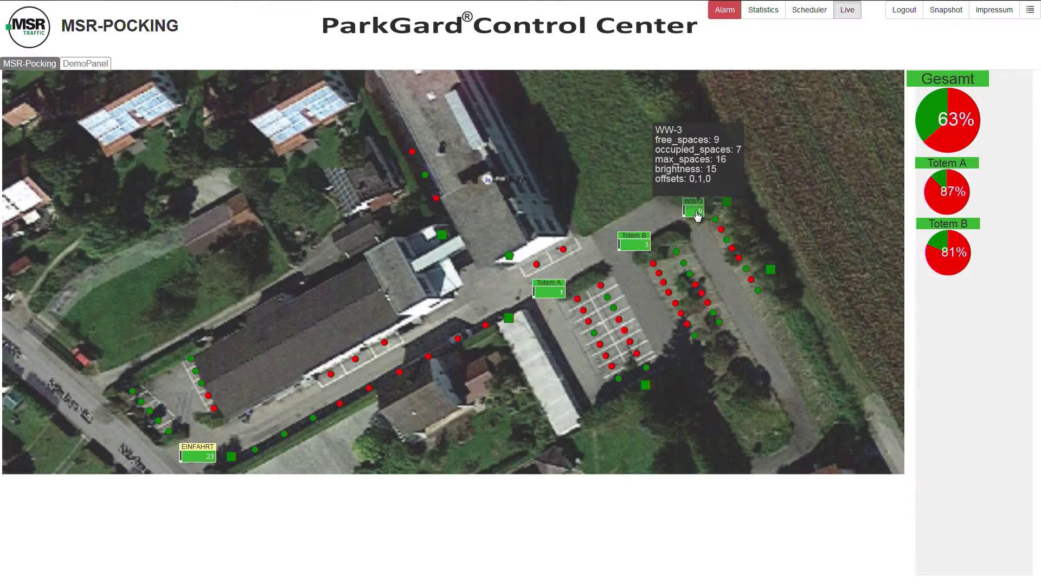
click(695, 212)
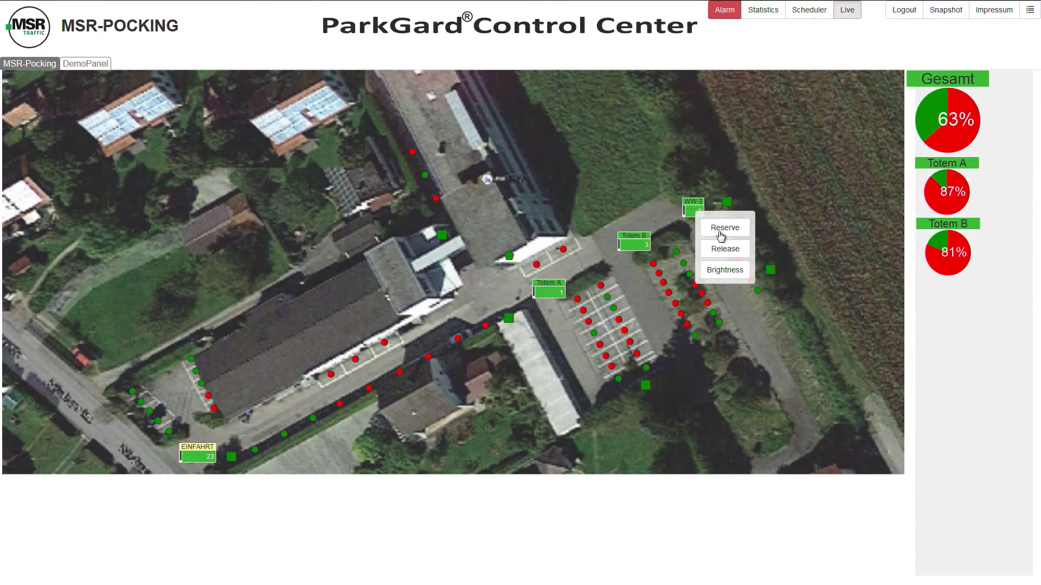
click(721, 275)
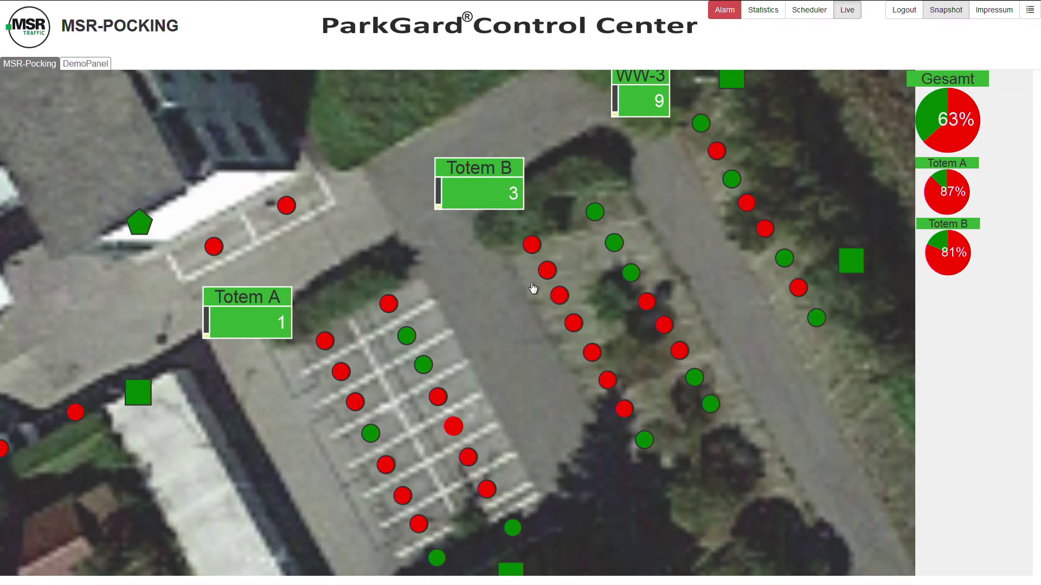
Check the occupancy time of space 1-E-S002 and reserve the free parking space 1-E-S009.
mouse_move(548, 276)
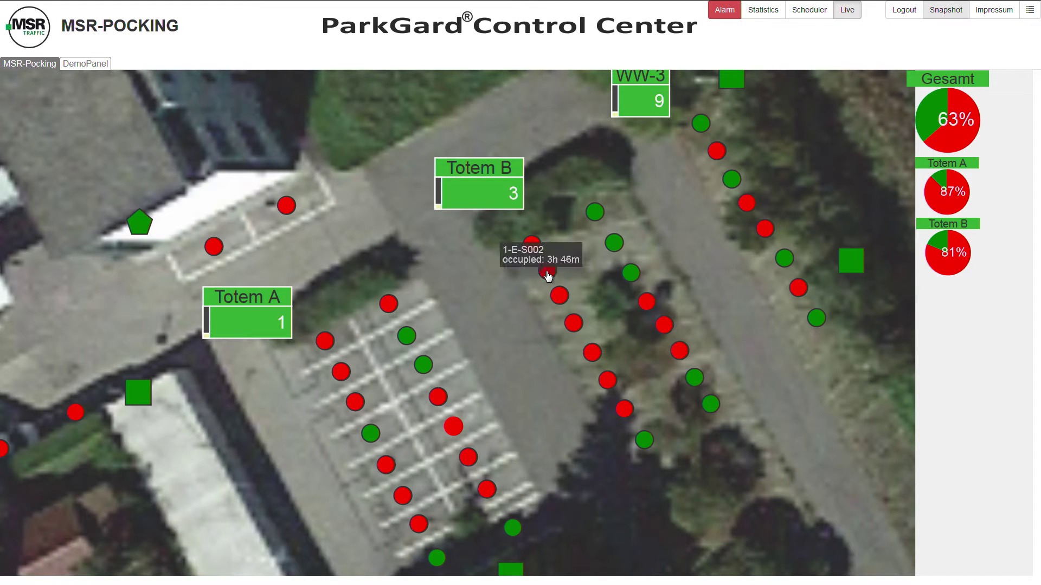
mouse_move(529, 253)
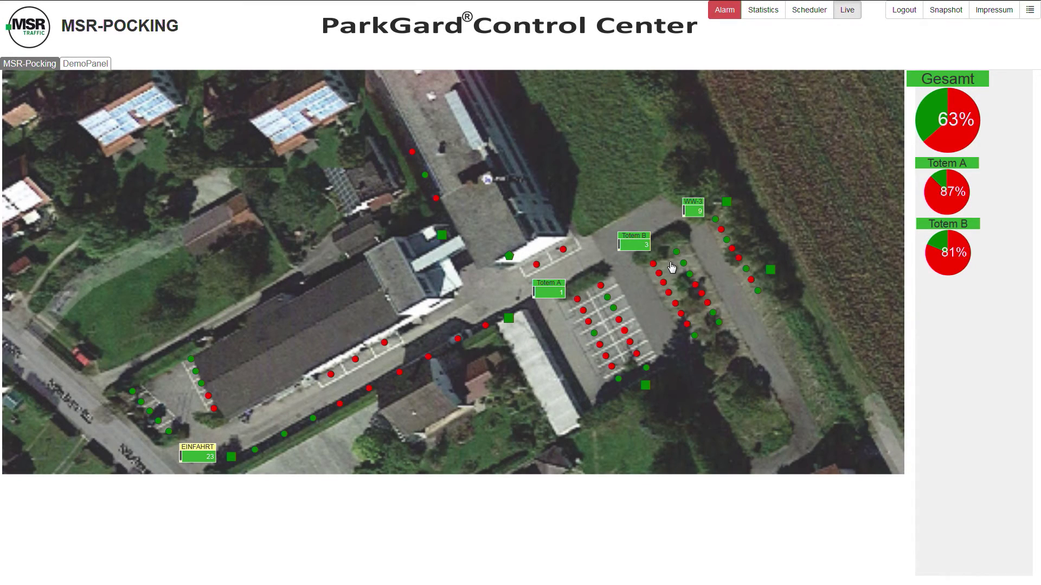
mouse_move(677, 253)
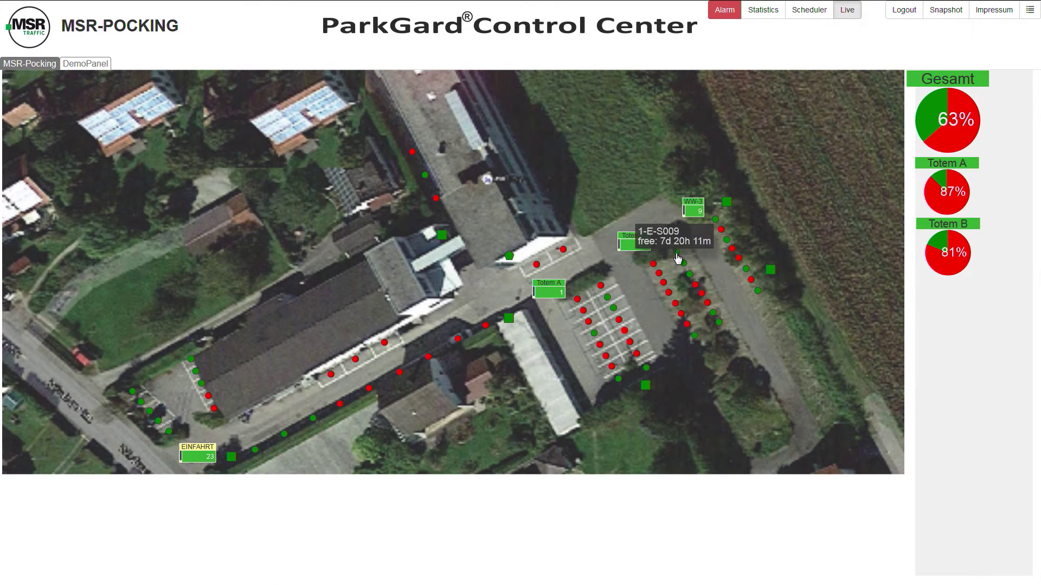
right_click(677, 255)
click(690, 273)
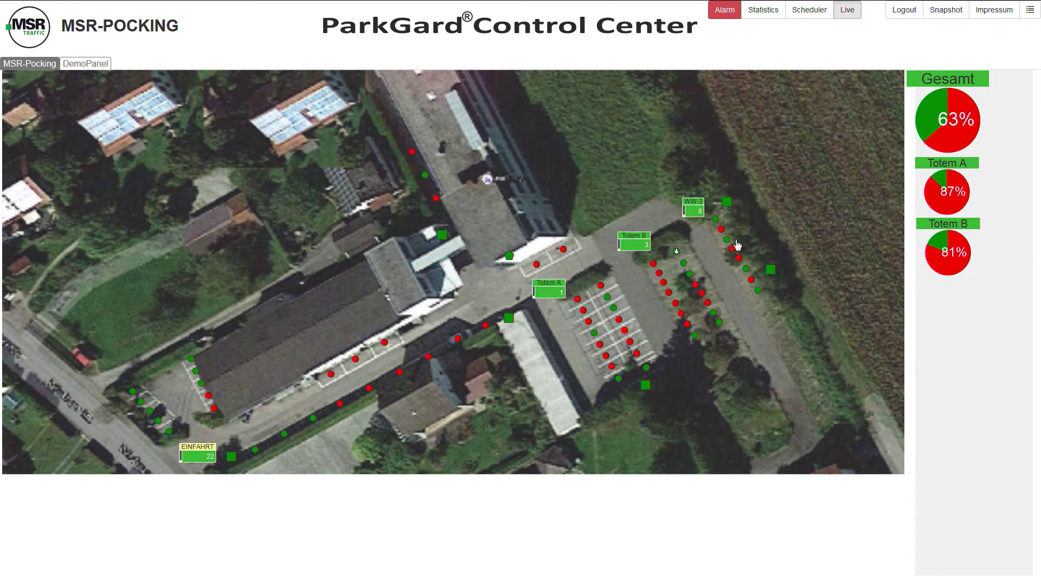
right_click(702, 217)
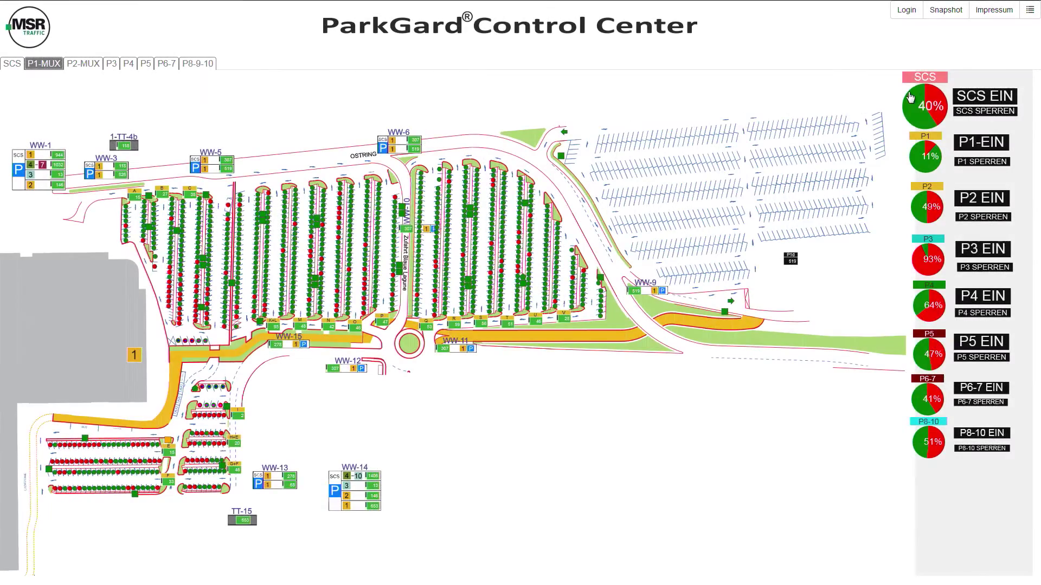
Enable the Parker option for the P1-MUX plan and examine the marked spaces in the parking rows.
click(1029, 11)
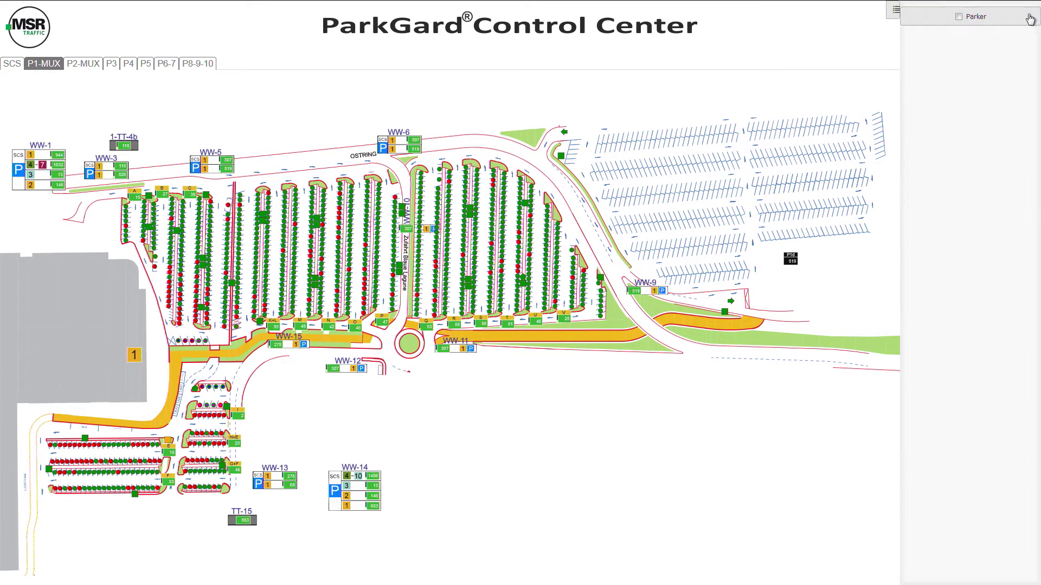
click(959, 18)
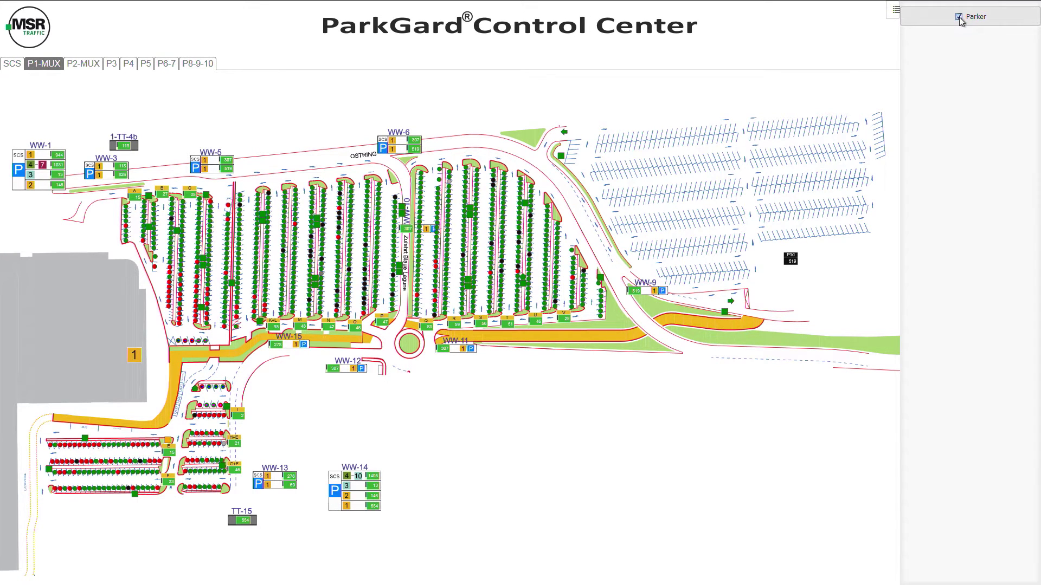
scroll(303, 272, up, 1)
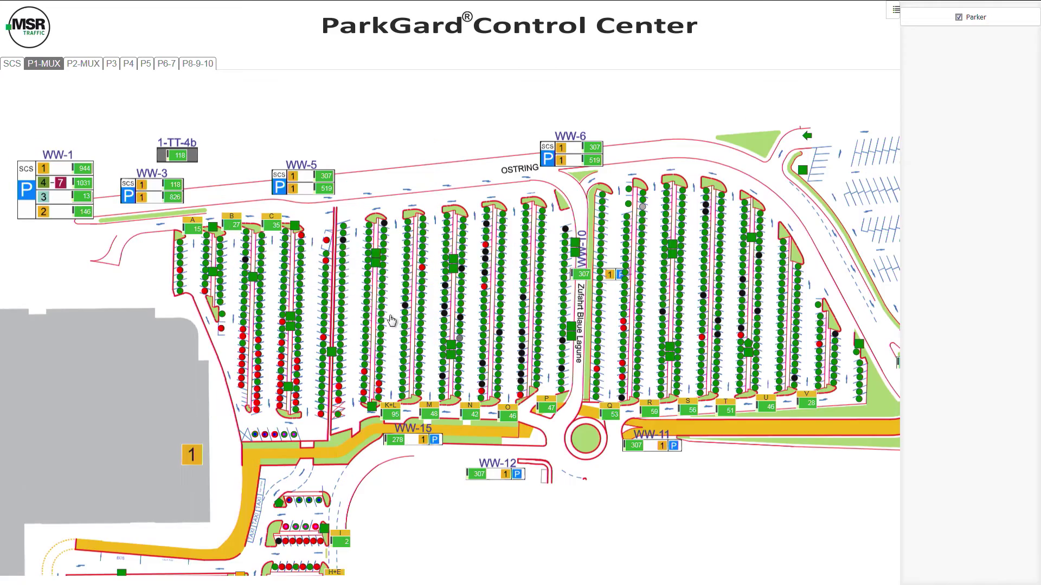
scroll(407, 325, up, 1)
scroll(504, 356, up, 1)
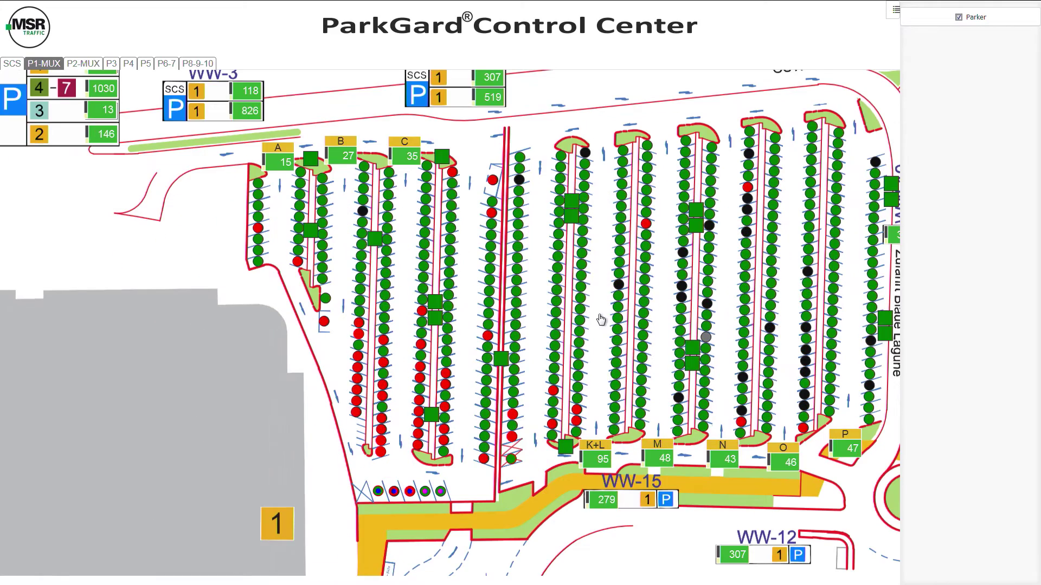
scroll(480, 276, up, 1)
drag(479, 276, 434, 264)
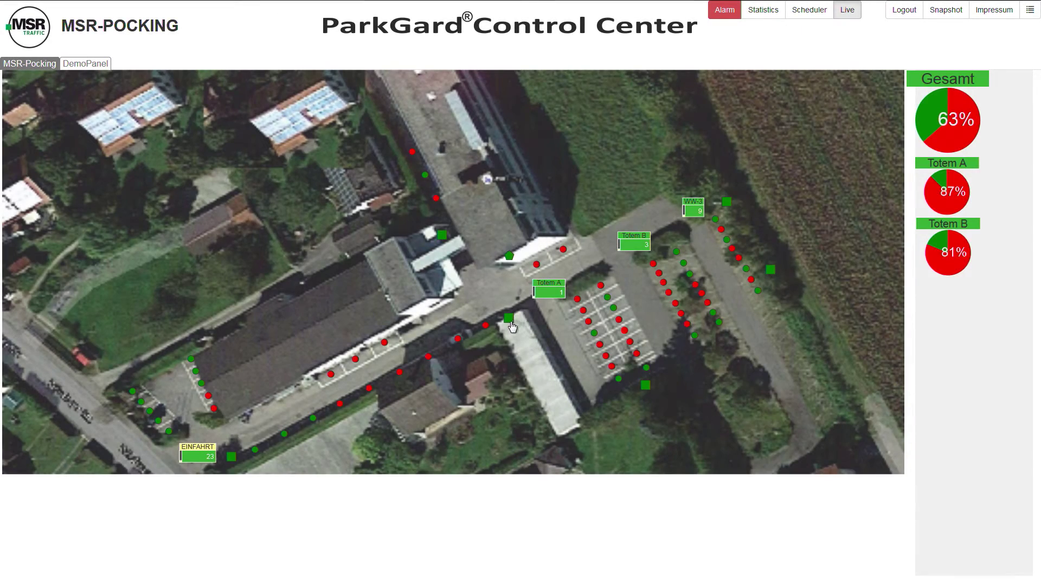
Inspect the device near Totem A, display 8 on Ebene1 and the entrance devices on the P10 plan.
mouse_move(512, 325)
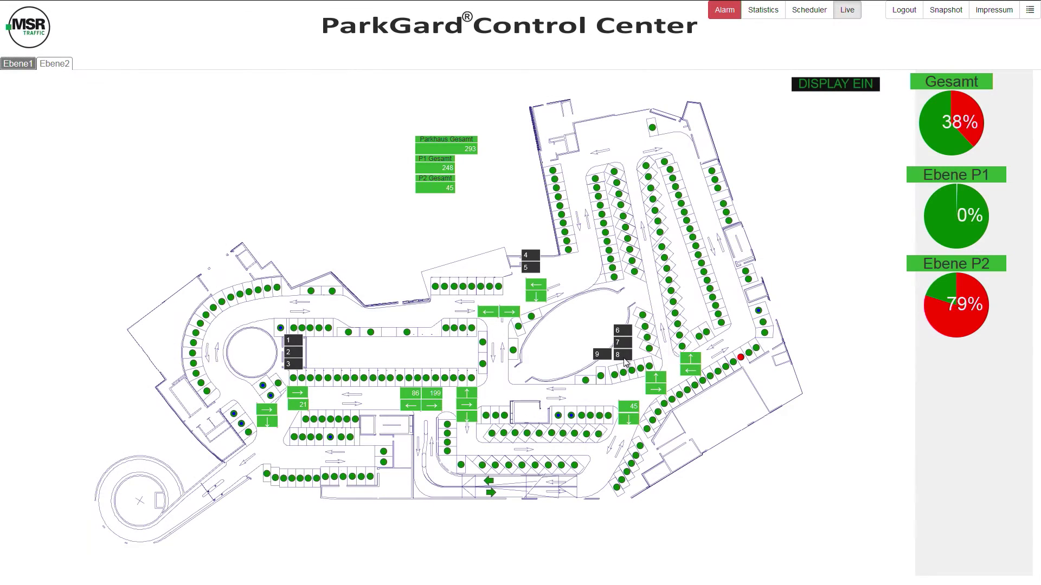
mouse_move(624, 356)
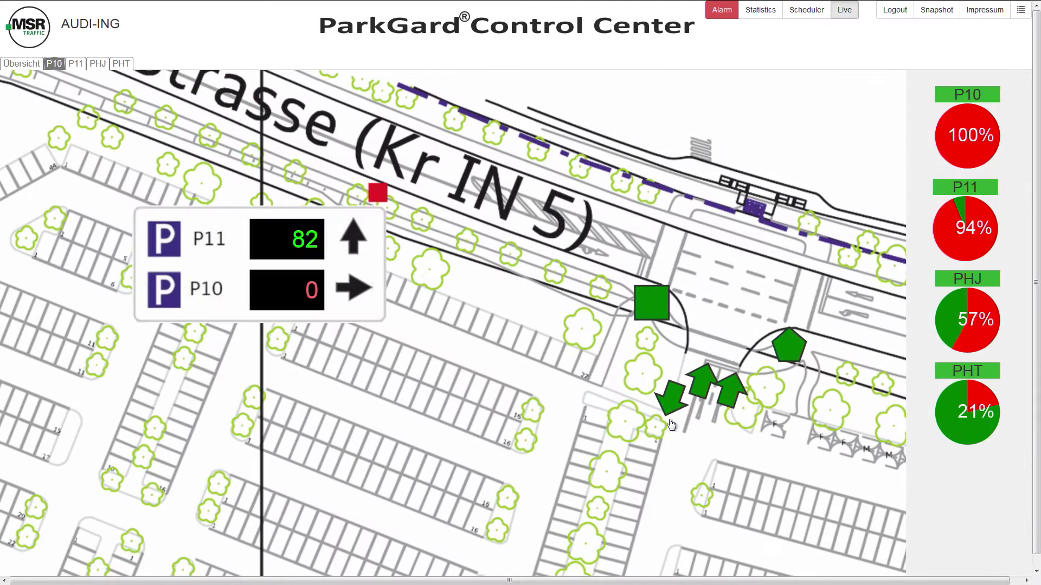
mouse_move(686, 426)
click(665, 331)
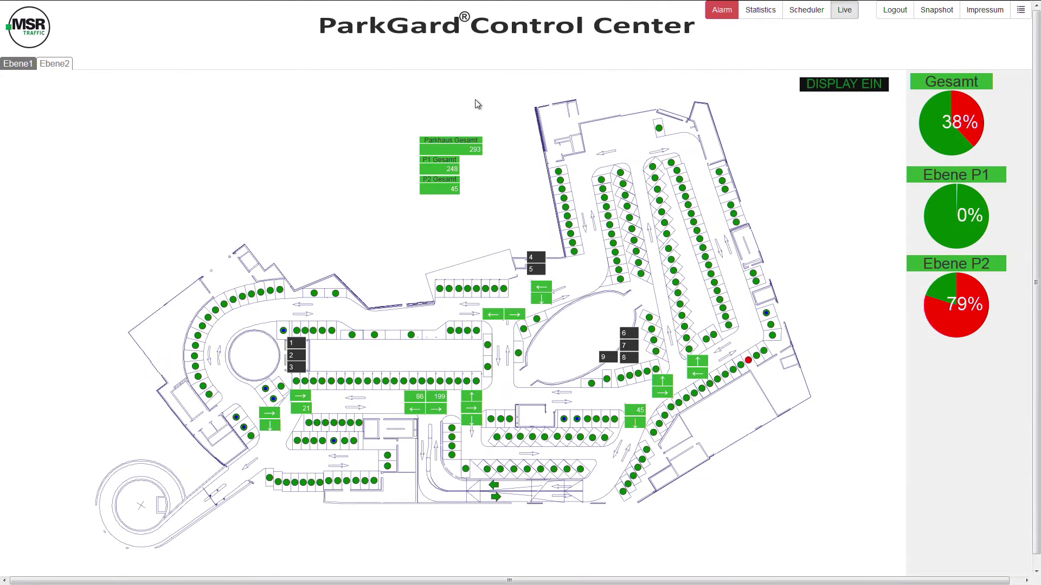
Choose to reserve the Parkhaus Gesamt counter, and open the P1-MUX plan of the SCS site.
click(462, 149)
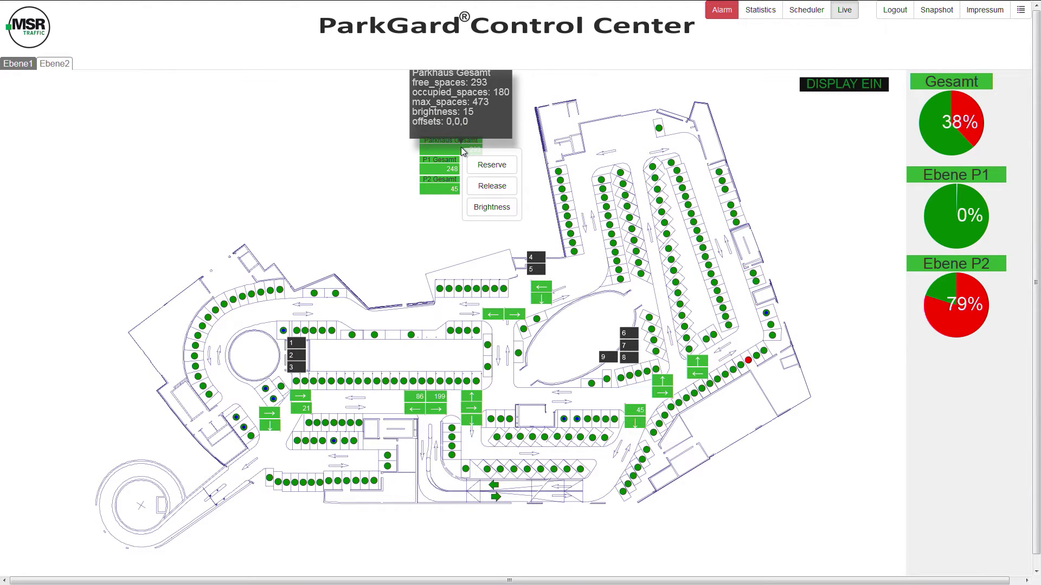
click(492, 165)
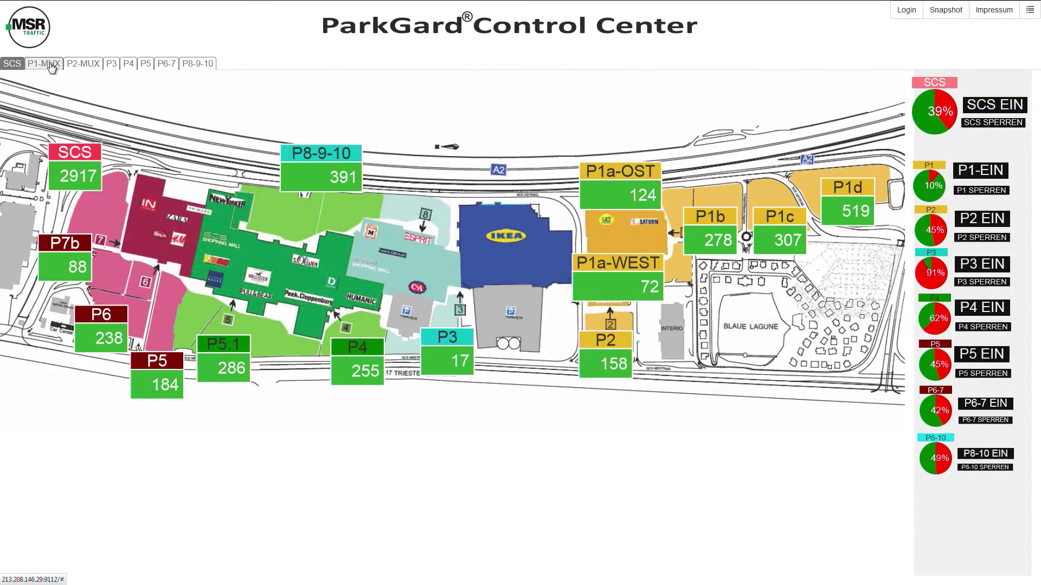
click(51, 65)
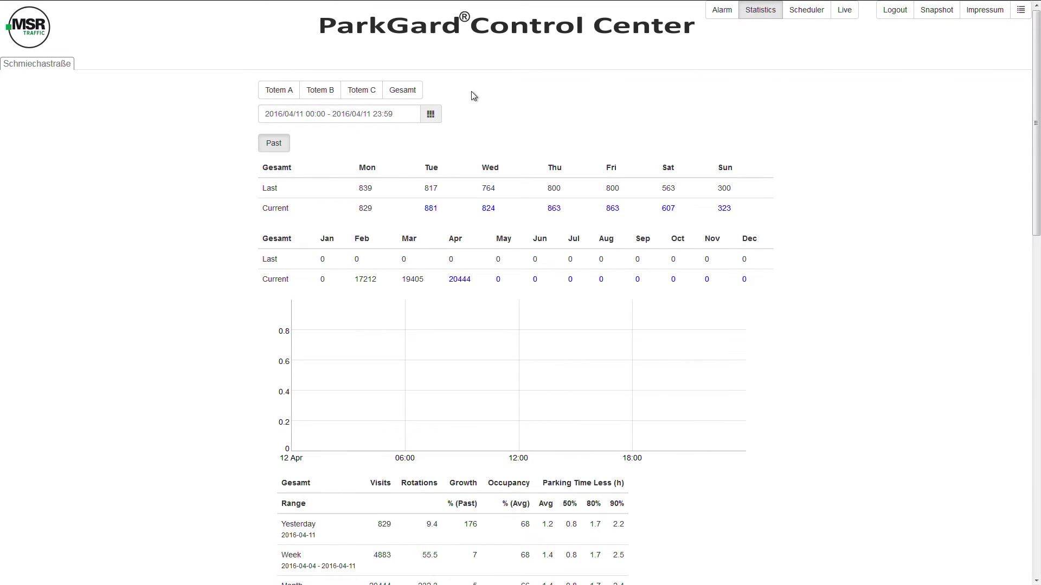
Show the Gesamt statistics and set the start of a custom date range to 7 March 2016.
click(415, 95)
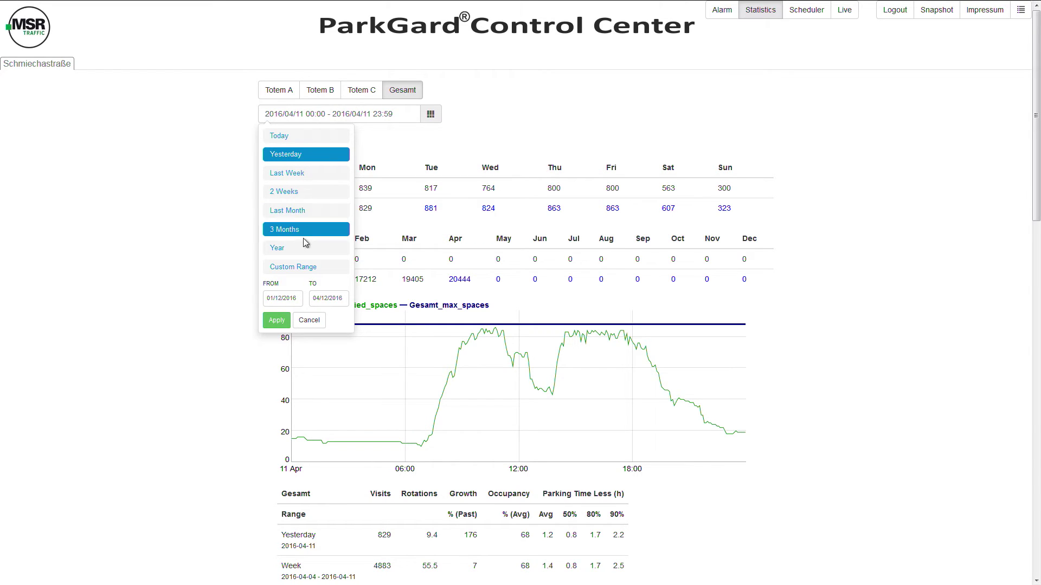
click(291, 300)
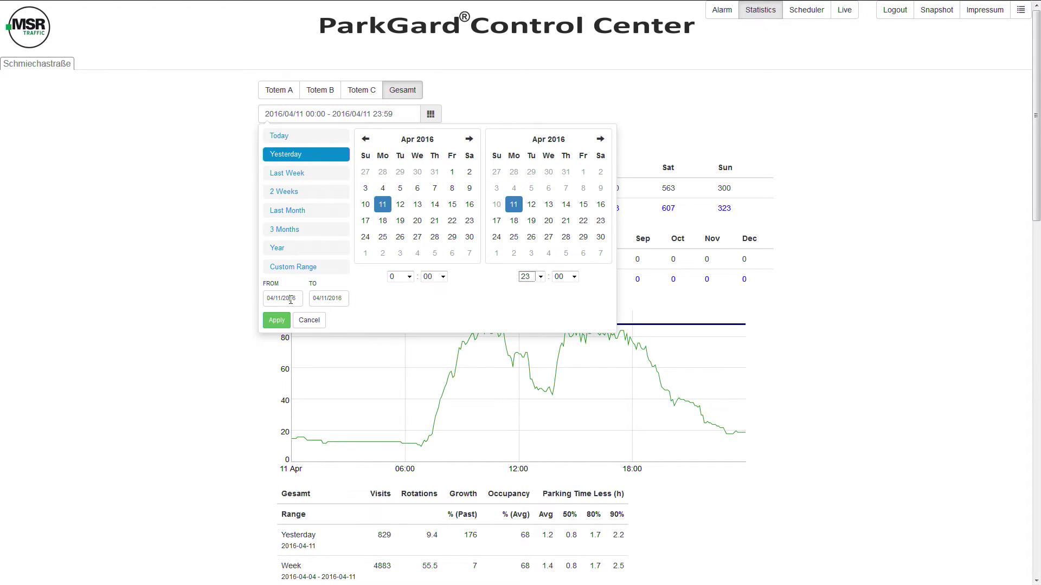
click(363, 140)
click(383, 188)
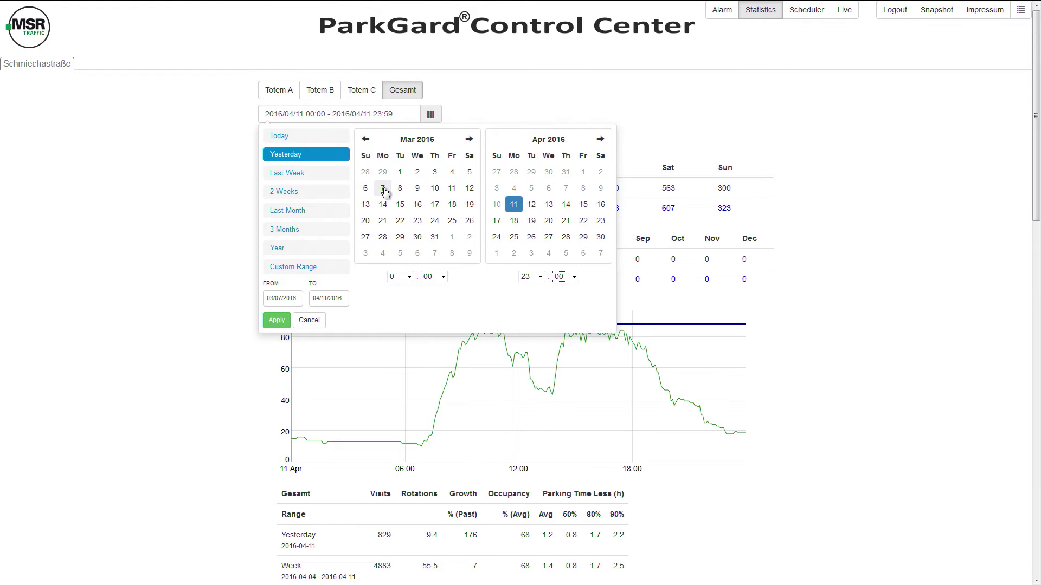
click(383, 190)
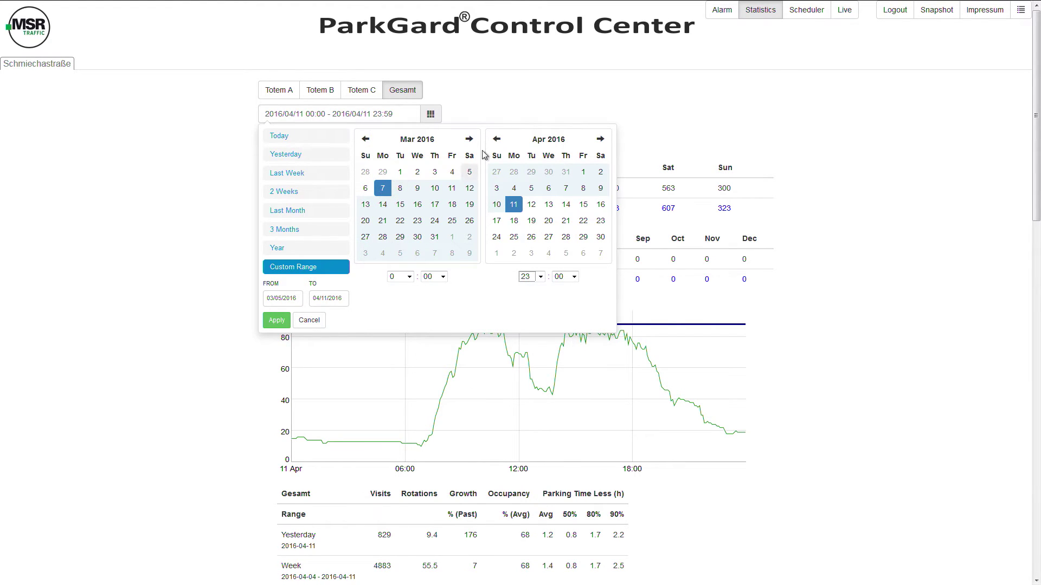
Set the end of the statistics range to 13 March 2016 at 23:30 and apply the range.
click(496, 139)
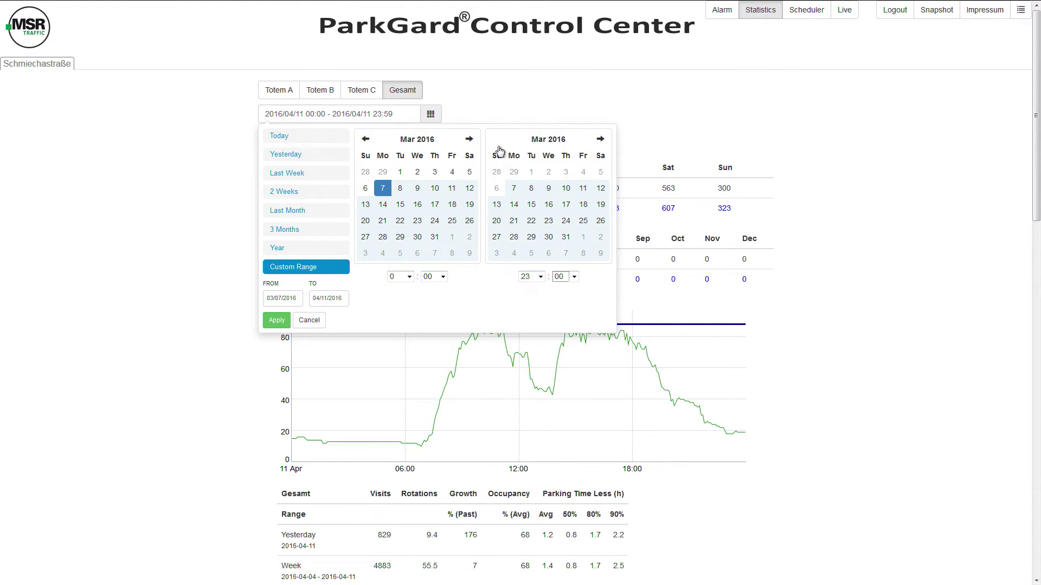
click(497, 205)
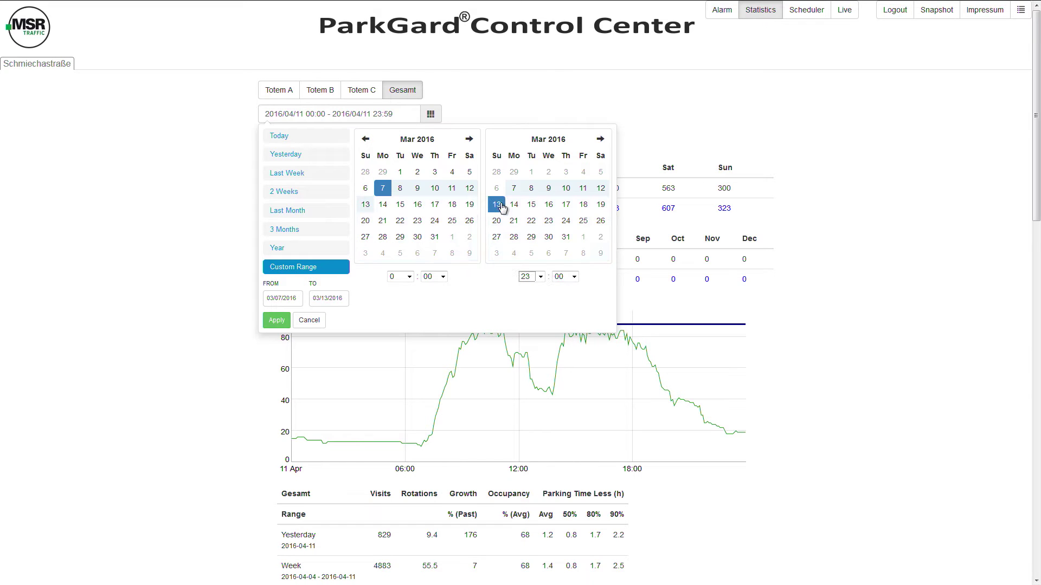
click(574, 277)
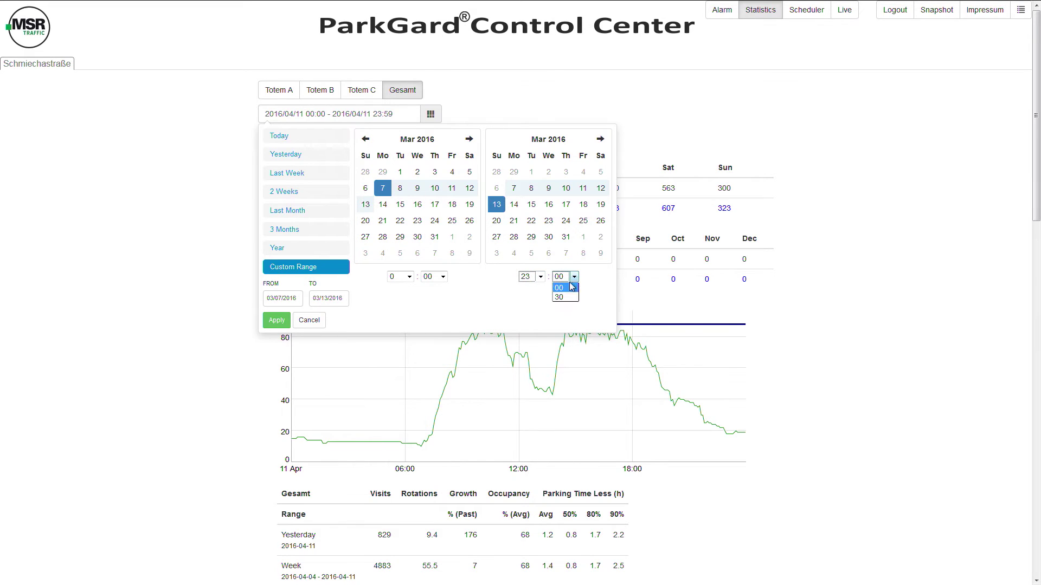
click(559, 297)
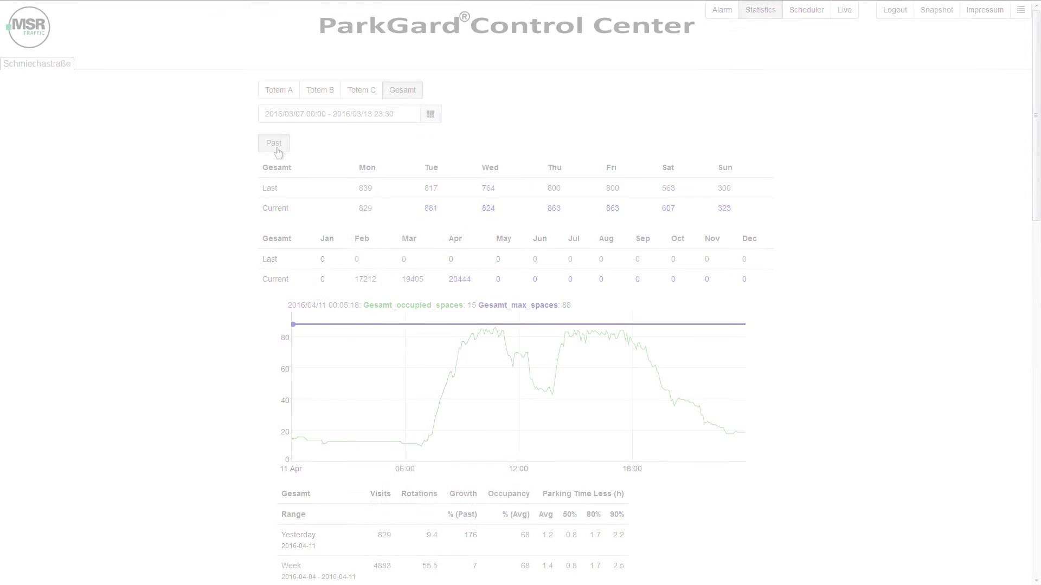
Compare the Gesamt statistics with the past period from 4 April 2016 00:00 to 10 April 2016 23:30 and apply it.
click(275, 147)
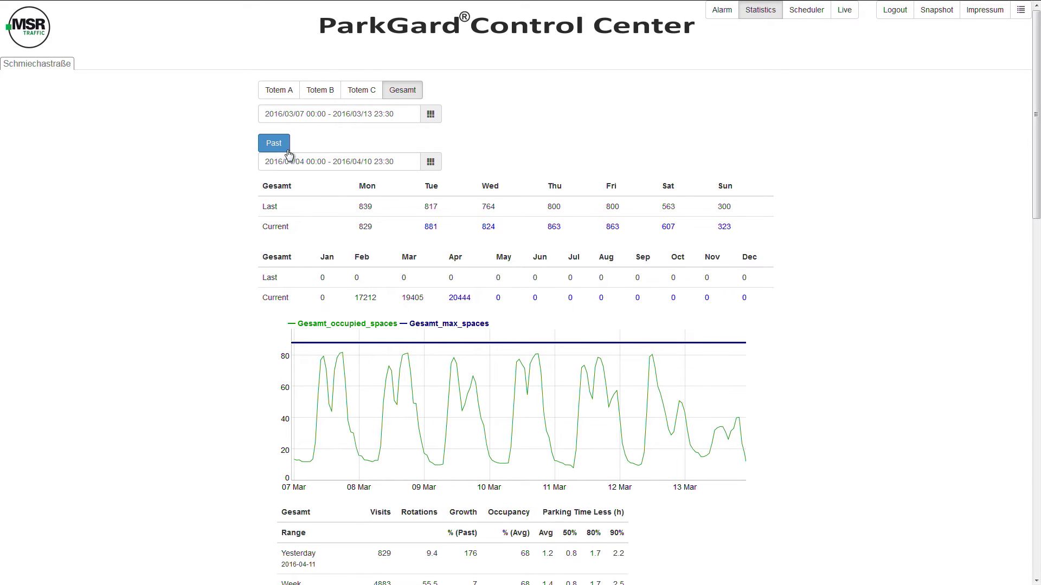
click(437, 163)
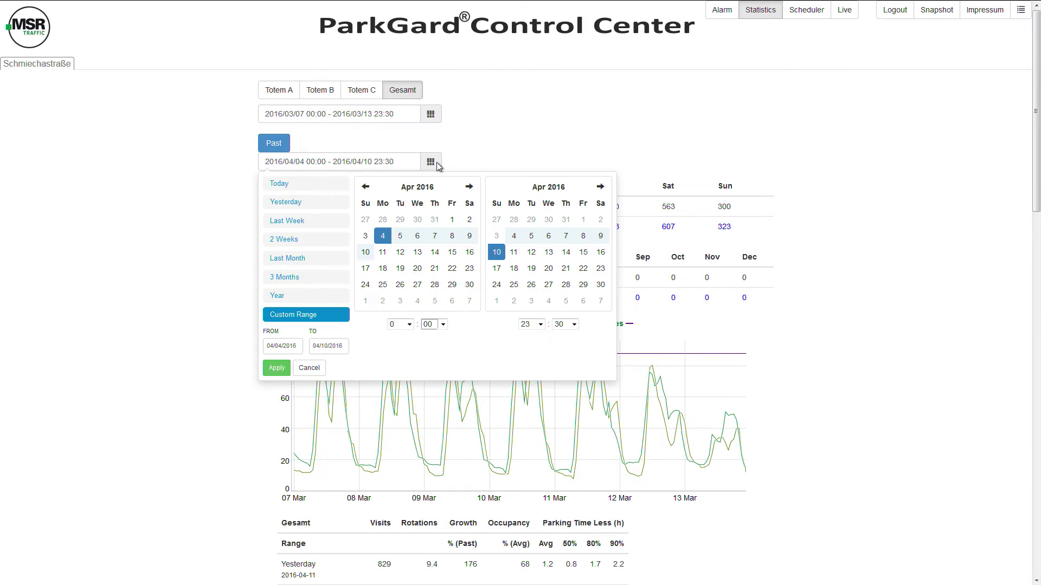
key(shift+Tab)
key(Tab)
click(276, 368)
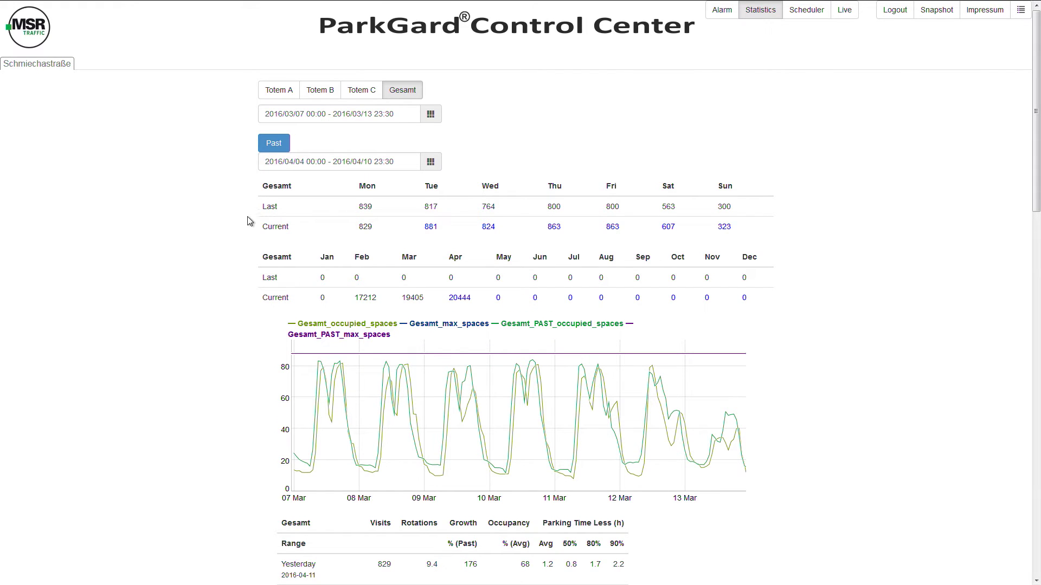
Export the list of spaces parked longer than 3 h and save it as undefined-2016_03_07-2016_03_13.csv.
scroll(262, 209, down, 5)
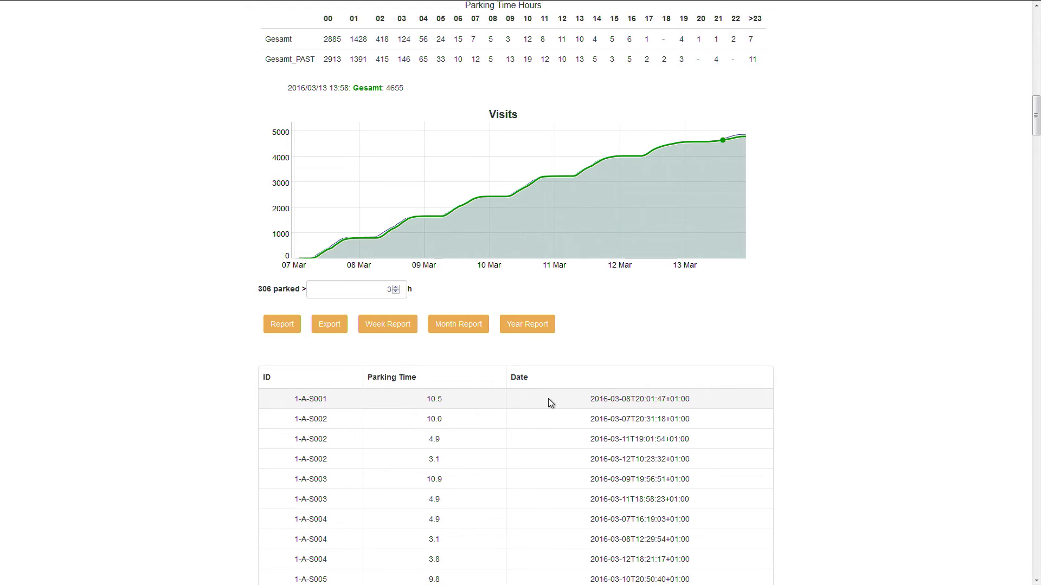
scroll(548, 398, down, 2)
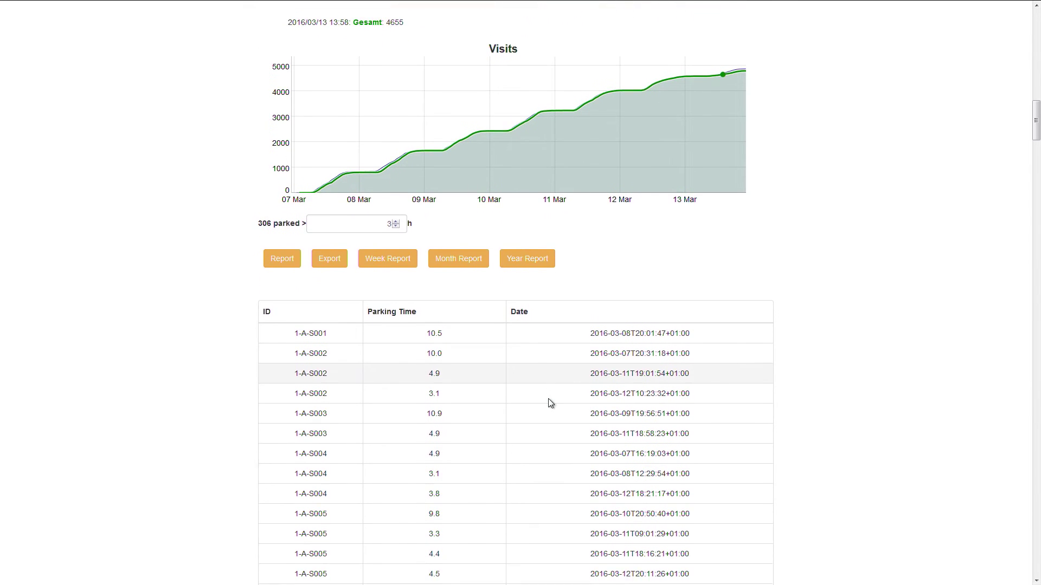
scroll(548, 403, down, 1)
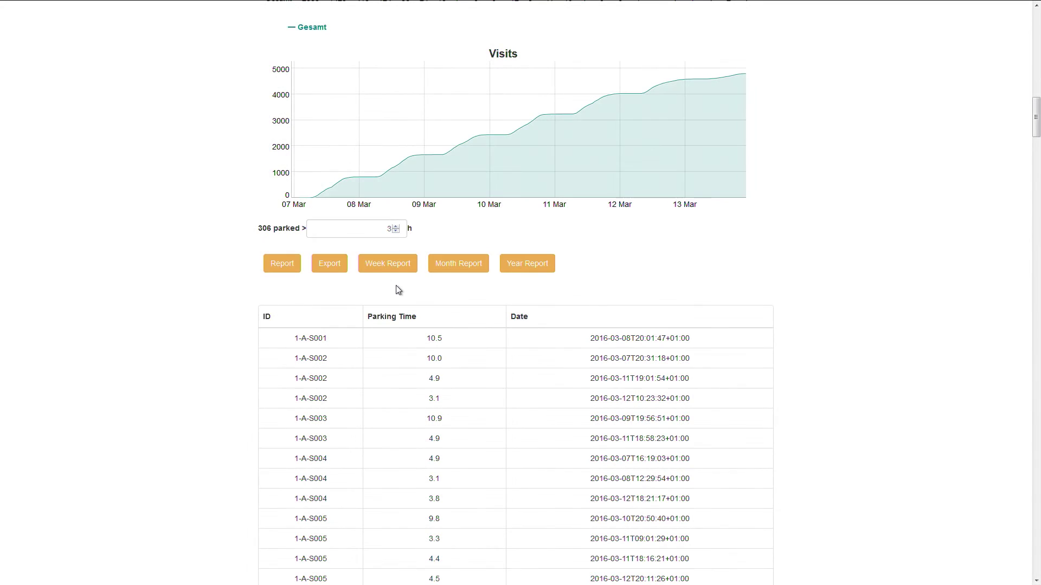
click(339, 267)
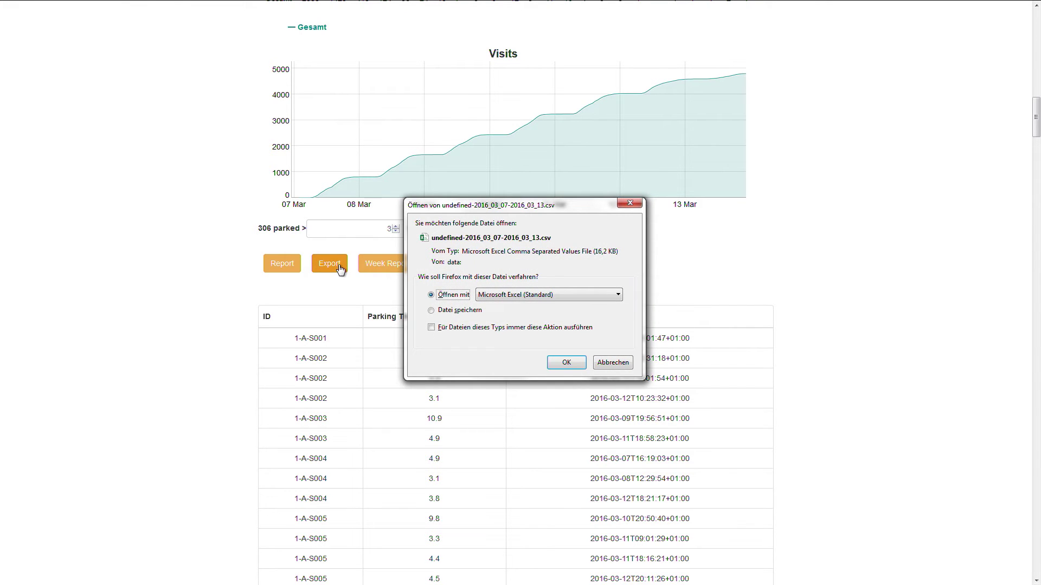
click(451, 311)
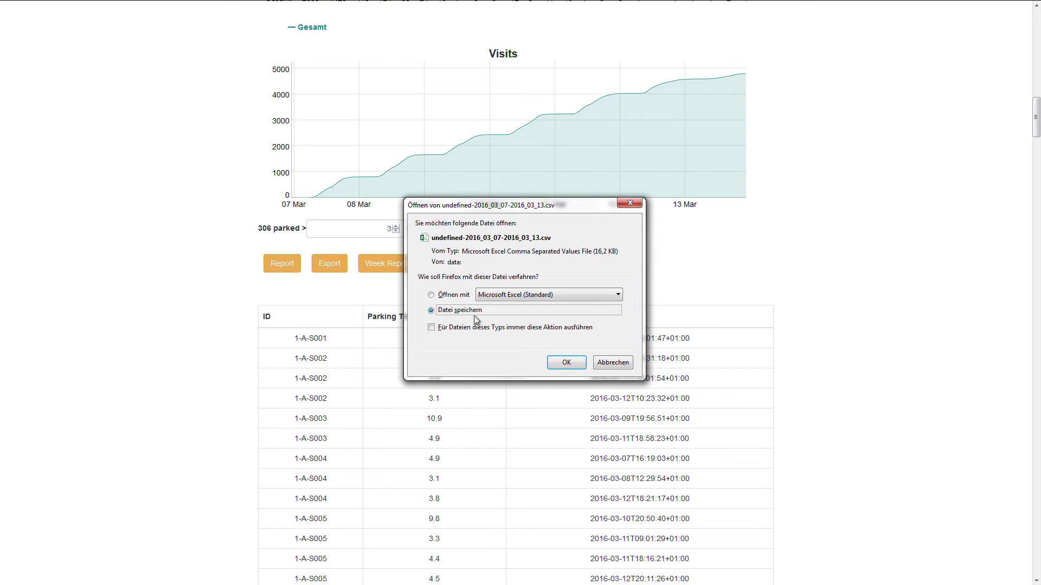
click(566, 363)
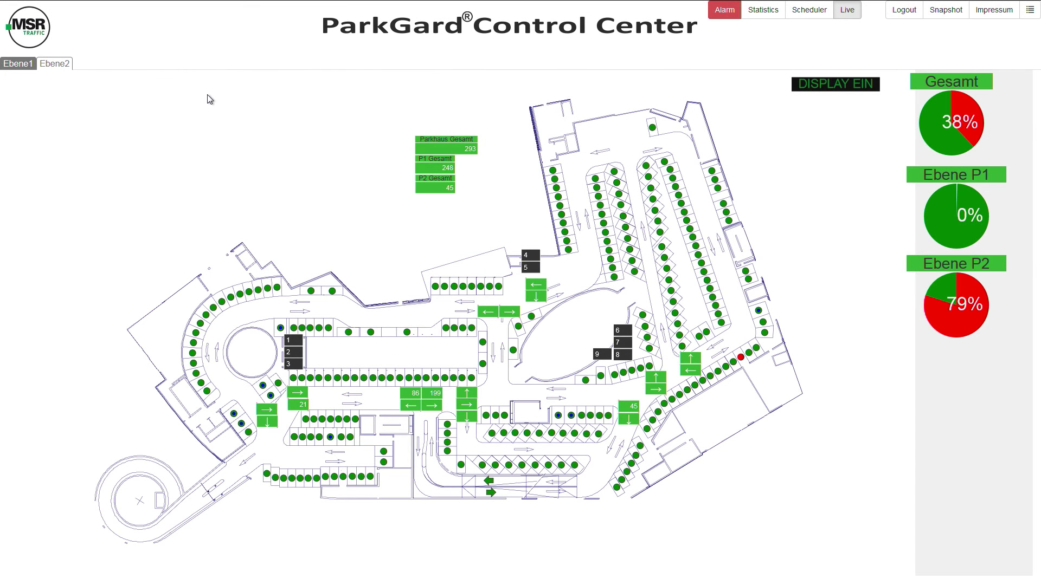
In the scheduler, set the PGCC brightness entry's date range to 11–14 April 2016 with a 4:20 start and choose its end hour.
click(821, 12)
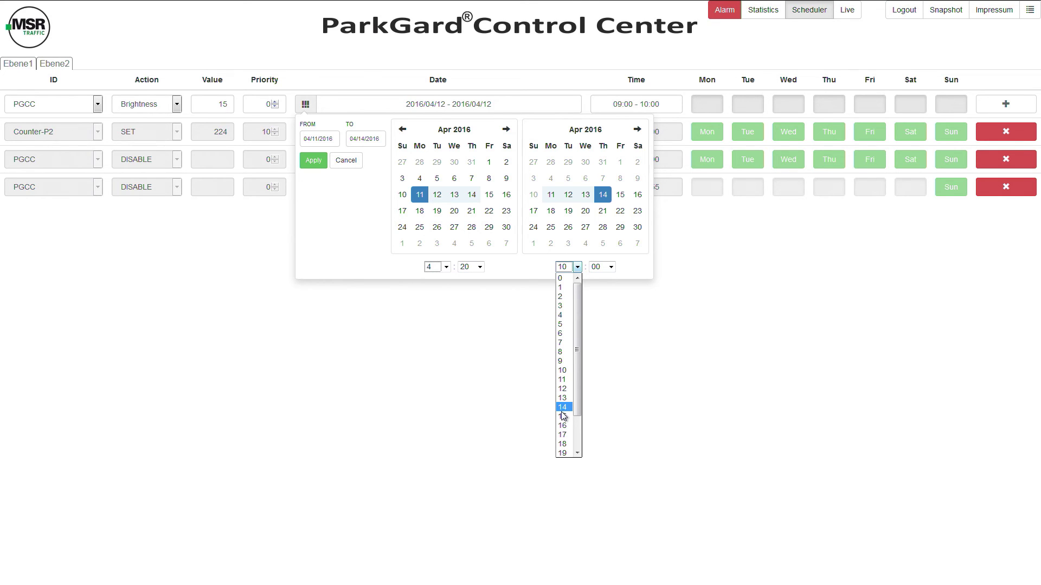
click(561, 415)
click(682, 143)
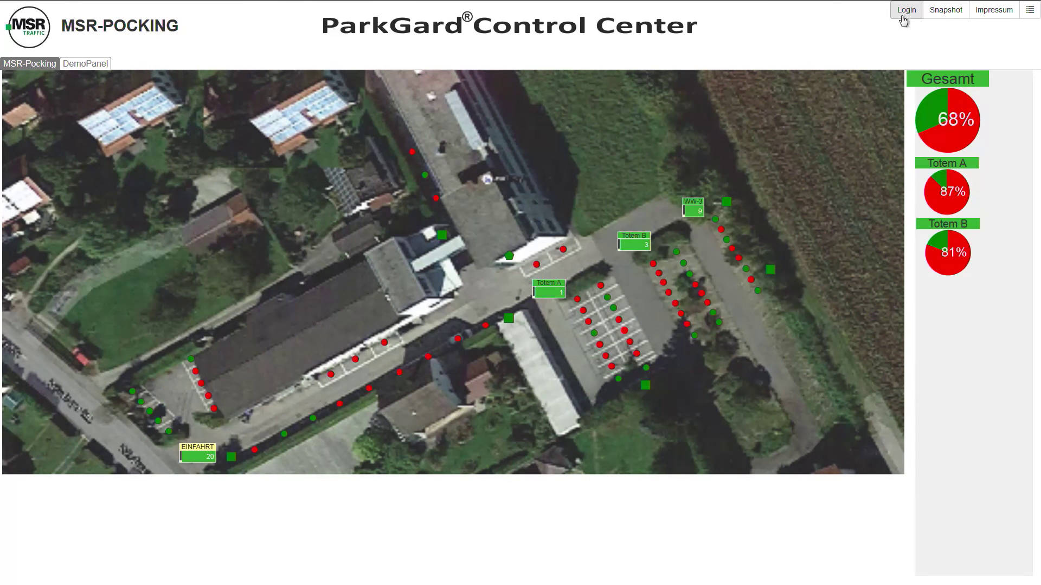
Log in to the MSR-Pocking site with the prefilled credentials and check its alarms.
click(904, 13)
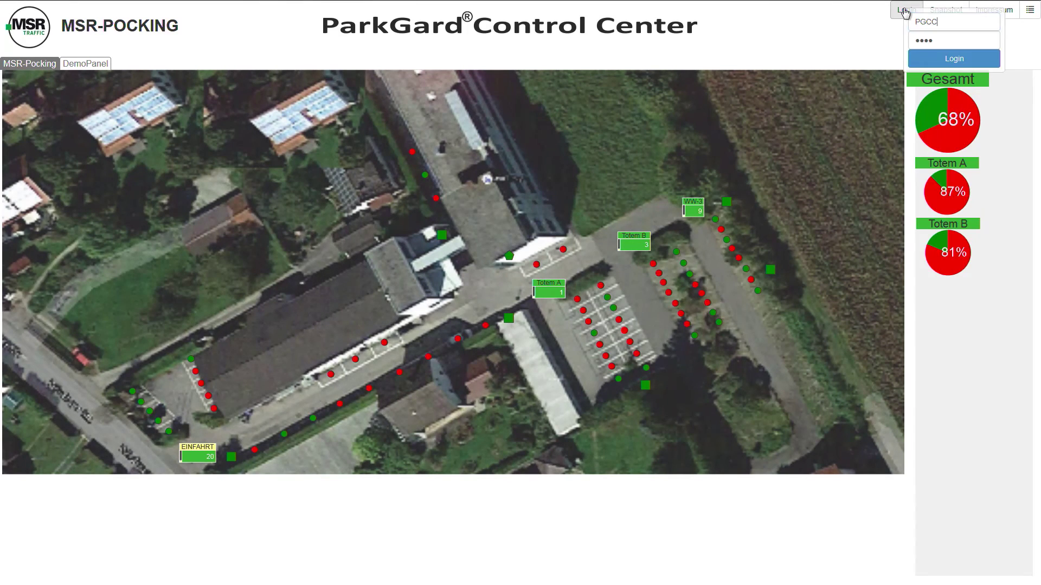
click(924, 65)
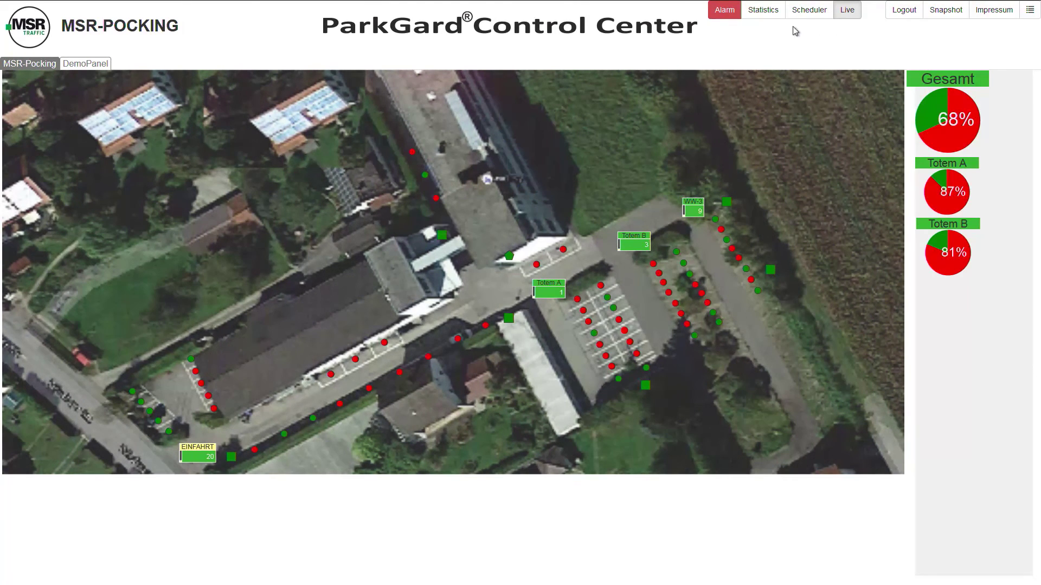
click(728, 18)
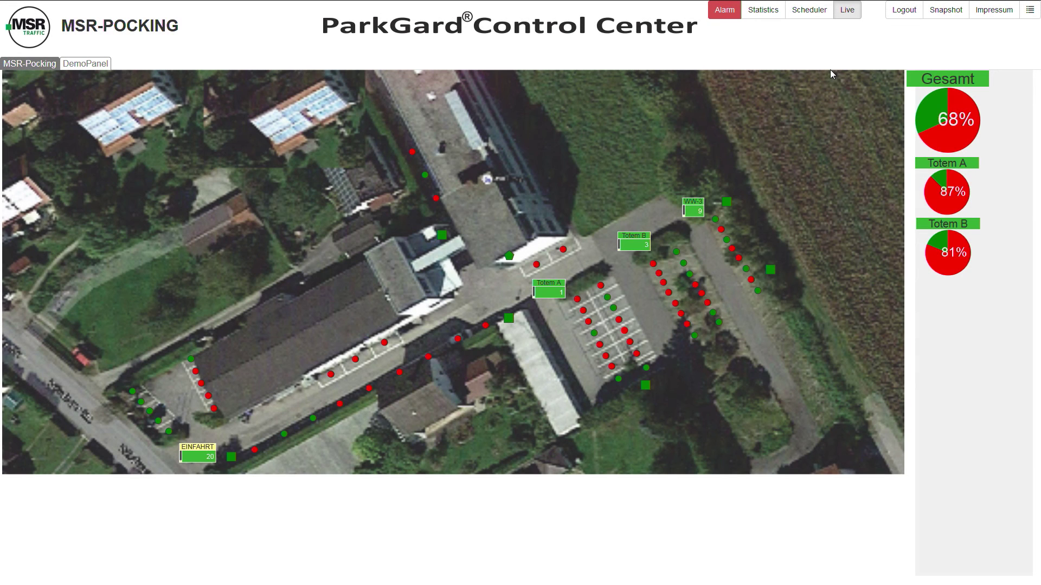
Take a snapshot of the MSR-Pocking live plan and save it as the PNG file MSR-Pocking-2016-04-12_10_36.png.
click(950, 19)
click(458, 313)
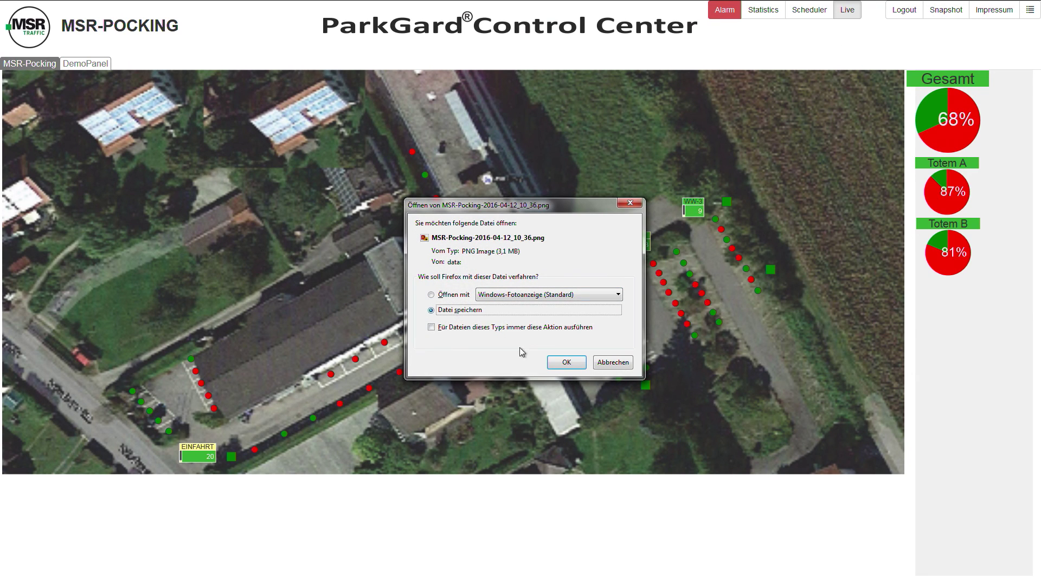
click(570, 368)
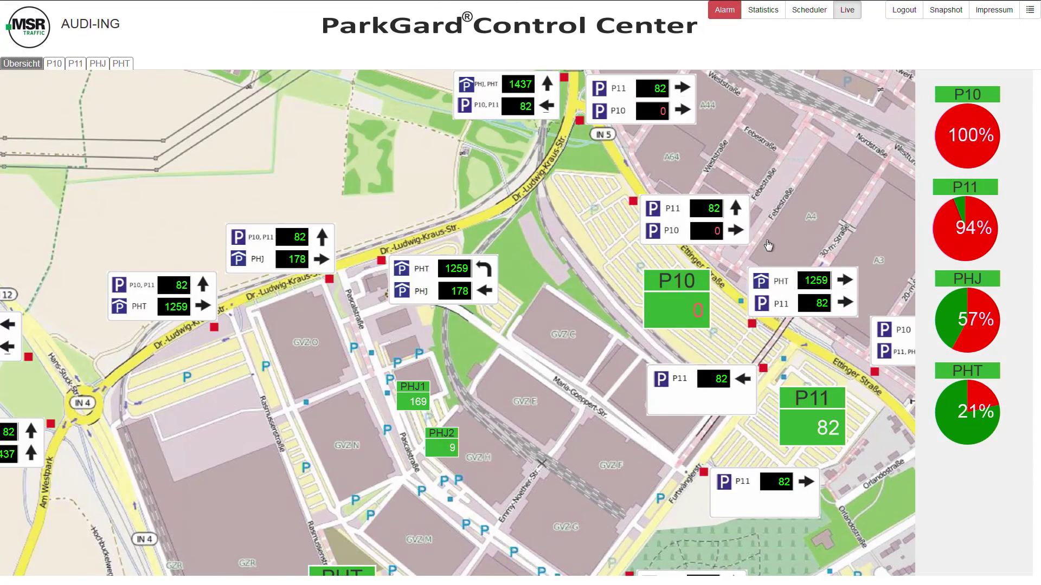
Zoom in on the area around the P10 lot on the AUDI-ING Übersicht map.
scroll(764, 252, up, 1)
scroll(666, 301, up, 1)
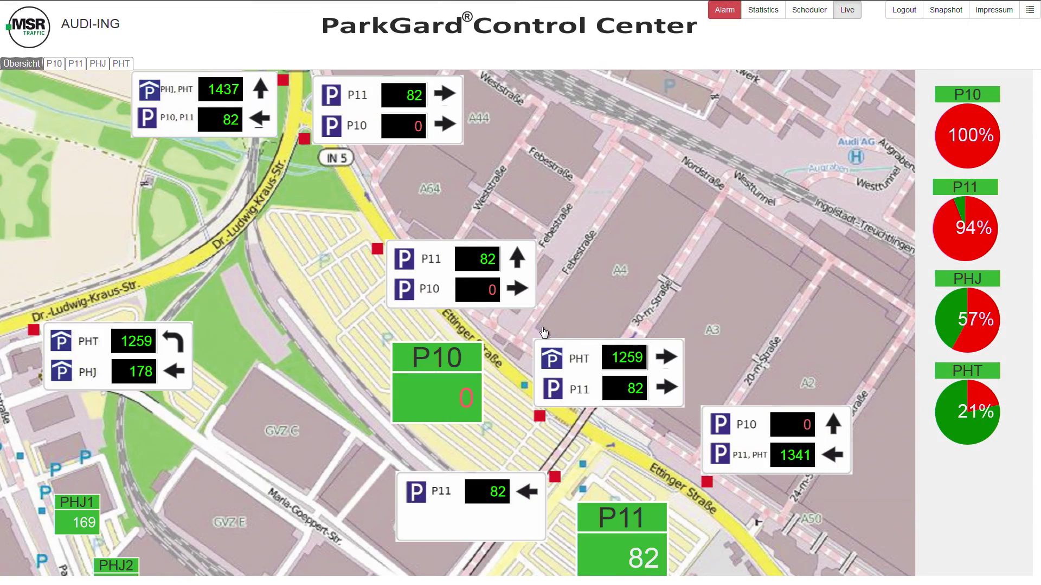
scroll(544, 332, up, 1)
scroll(517, 326, up, 1)
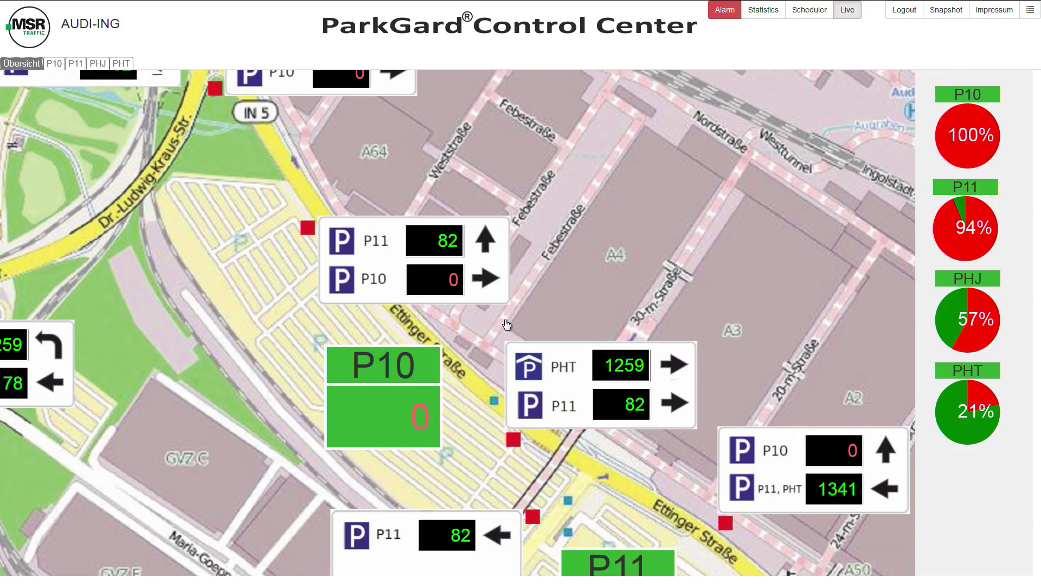